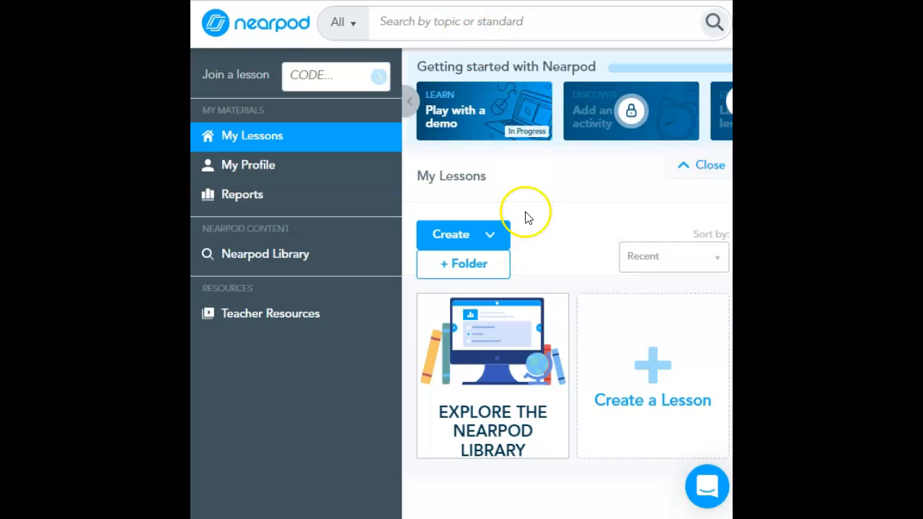
Create a new lesson and add a Collaborate Board activity to it
{"action": "left_click", "coordinate": [647, 340]}
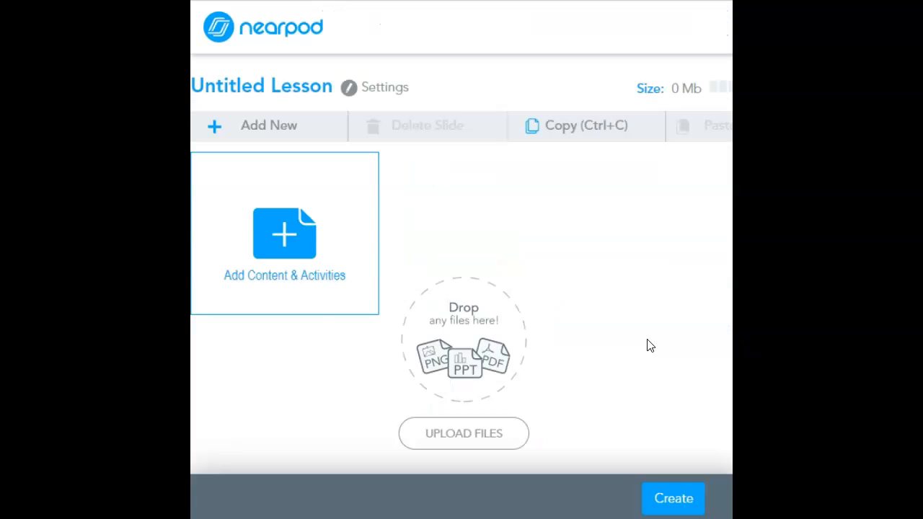
{"action": "left_click", "coordinate": [311, 301]}
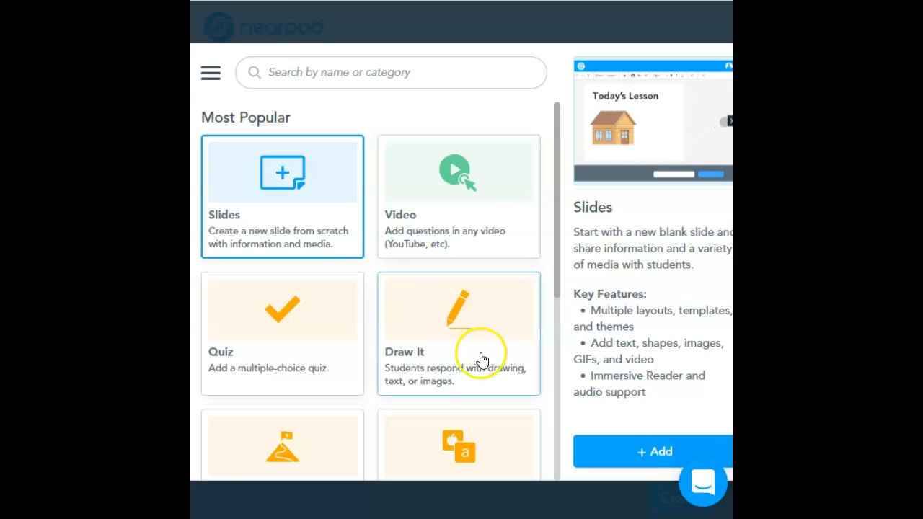
{"action": "scroll", "coordinate": [482, 360], "scroll_direction": "down", "scroll_amount": 2}
{"action": "scroll", "coordinate": [481, 360], "scroll_direction": "up", "scroll_amount": 2}
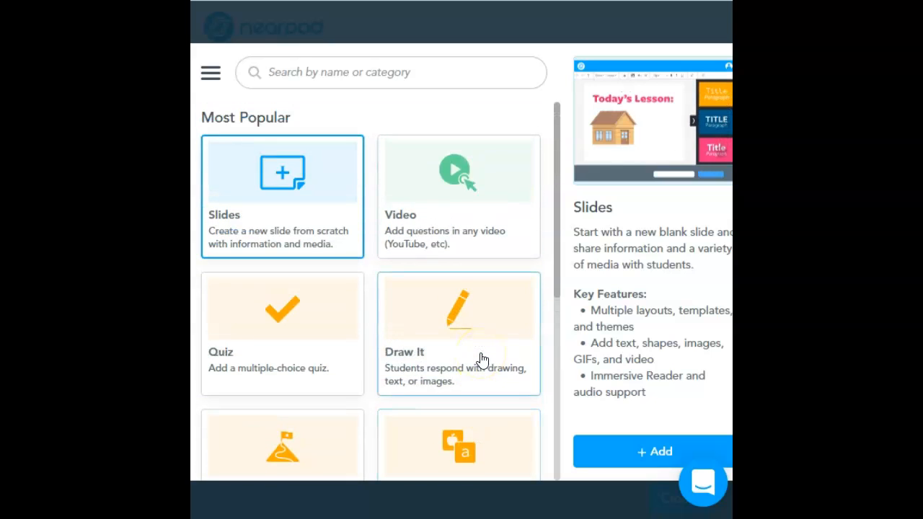
{"action": "scroll", "coordinate": [481, 360], "scroll_direction": "down", "scroll_amount": 1}
{"action": "scroll", "coordinate": [481, 360], "scroll_direction": "down", "scroll_amount": 4}
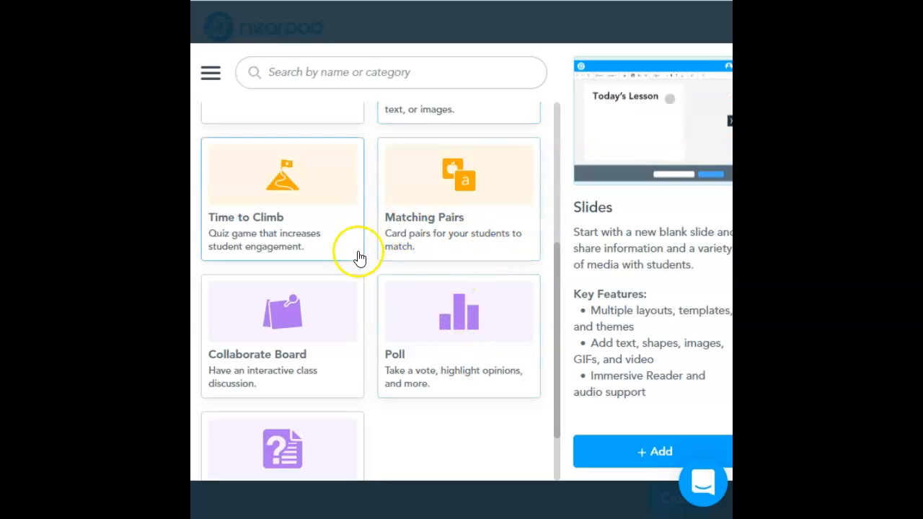
{"action": "scroll", "coordinate": [353, 352], "scroll_direction": "down", "scroll_amount": 1}
{"action": "scroll", "coordinate": [353, 352], "scroll_direction": "down", "scroll_amount": 1}
{"action": "left_click", "coordinate": [291, 252]}
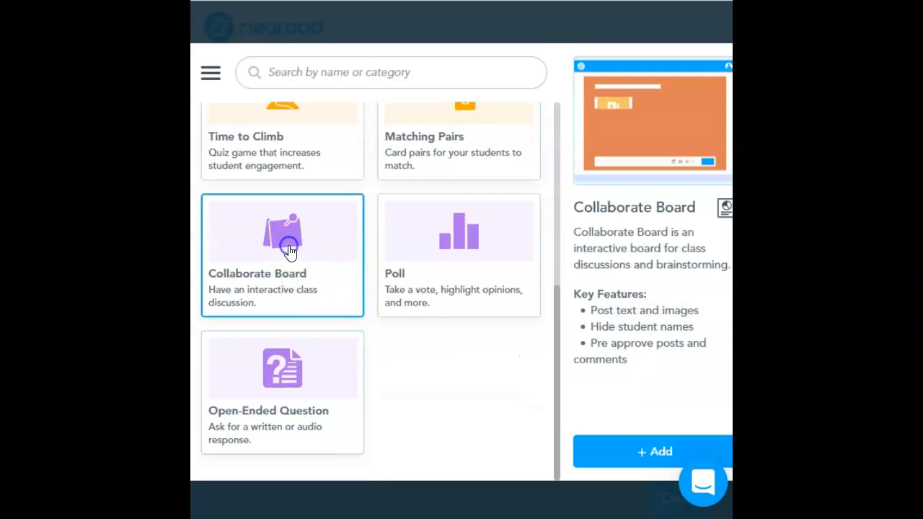
{"action": "left_click", "coordinate": [651, 464]}
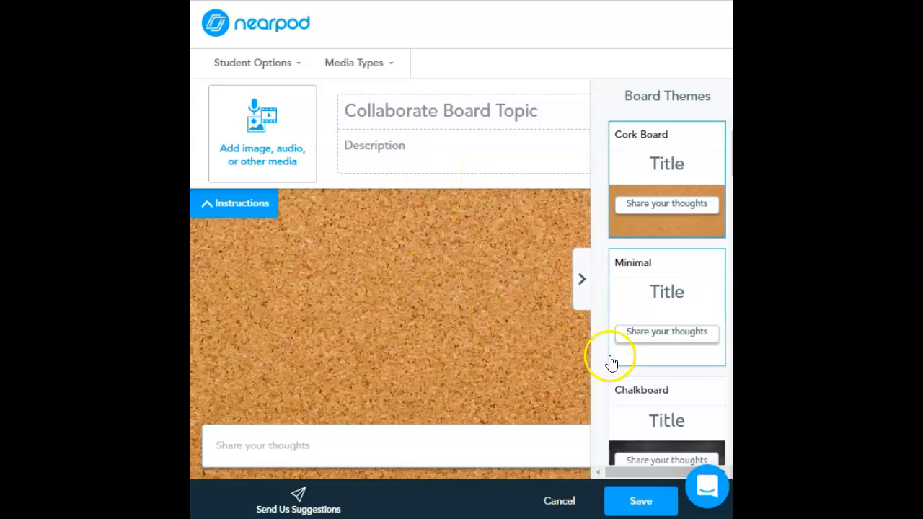
Apply the Space theme to the Collaborate Board
{"action": "scroll", "coordinate": [644, 378], "scroll_direction": "down", "scroll_amount": 4}
{"action": "scroll", "coordinate": [644, 375], "scroll_direction": "down", "scroll_amount": 5}
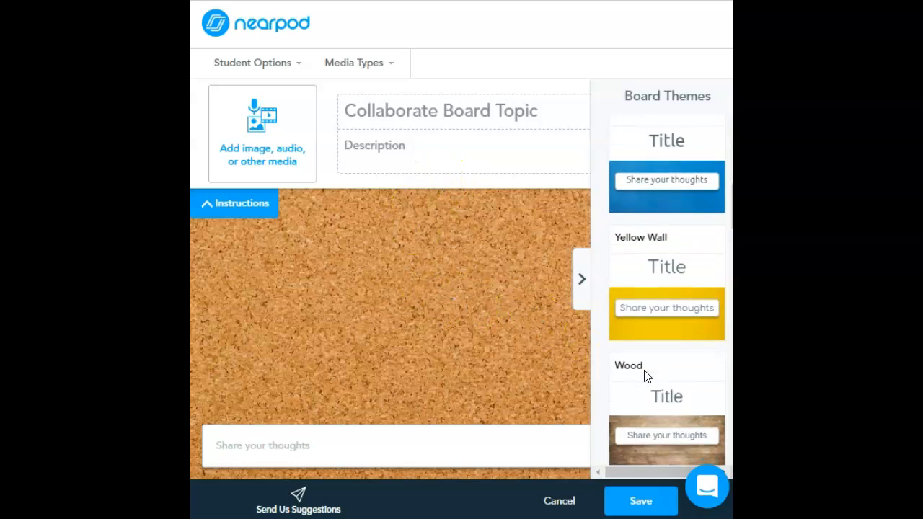
{"action": "left_click", "coordinate": [644, 394]}
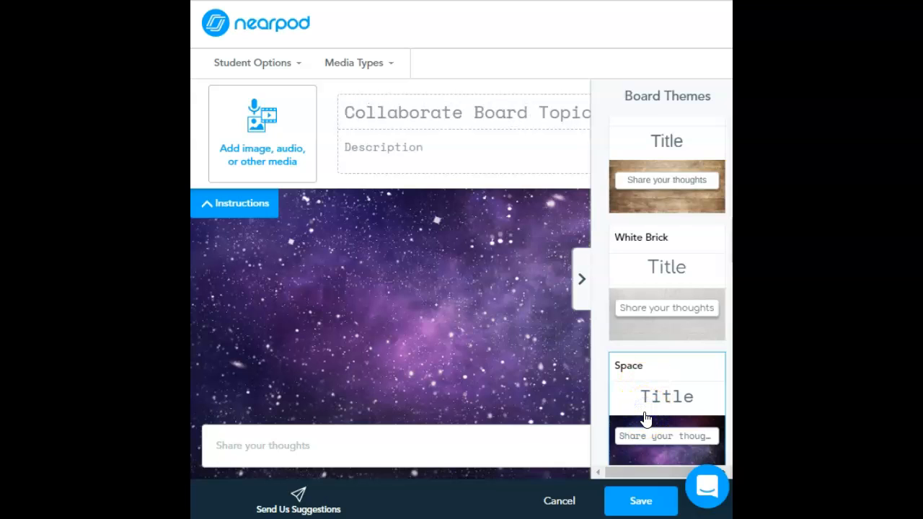
Enter "Question kdfkaksdj;f" as the board topic and "dkf'fkd's fdkg dkg'" as its description
{"action": "left_click", "coordinate": [438, 105]}
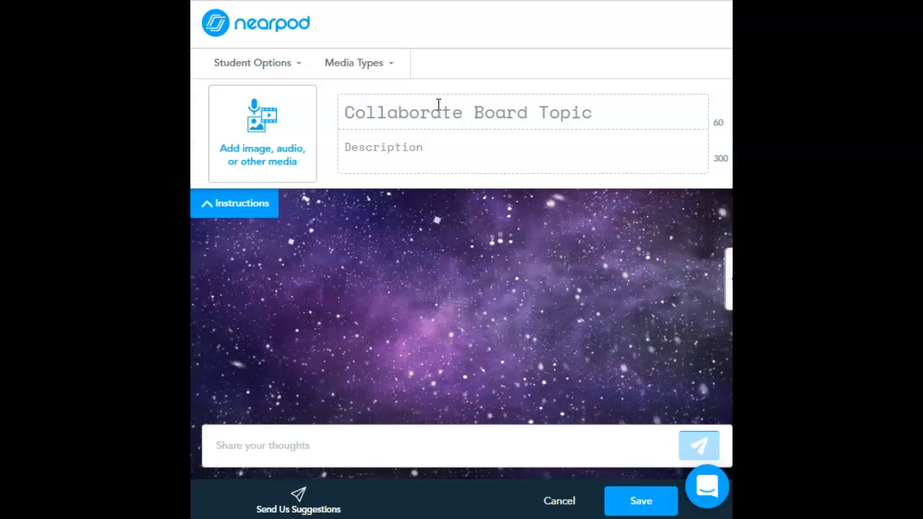
{"action": "type", "text": "Question kd"}
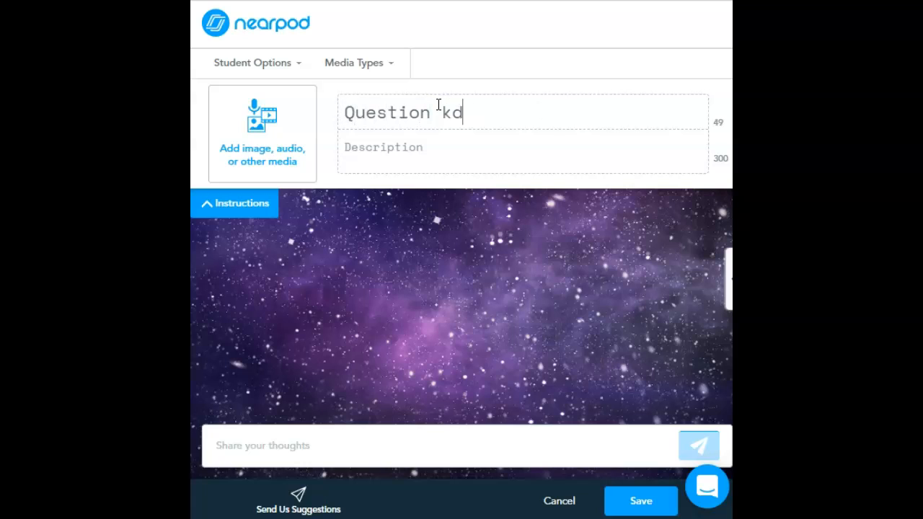
{"action": "type", "text": "fkaksdj;f"}
{"action": "left_click", "coordinate": [433, 135]}
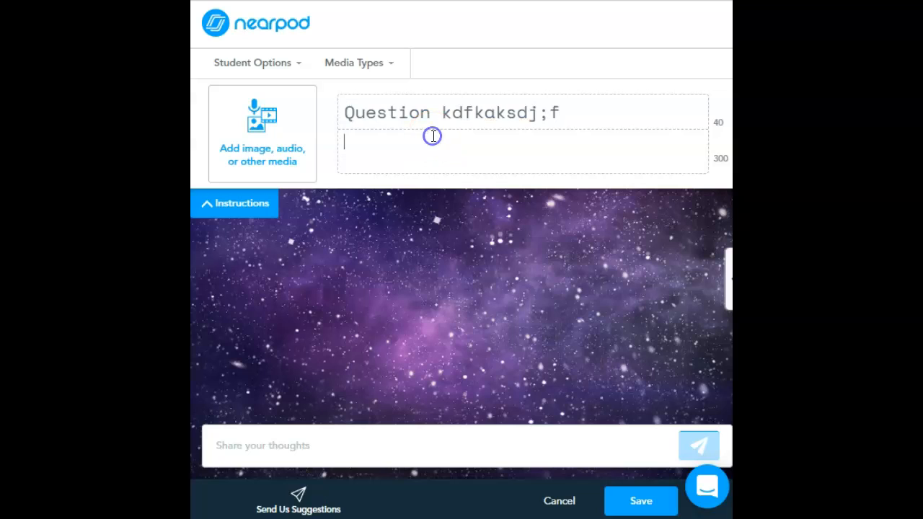
{"action": "type", "text": "dkf'fkd's fdkg dkg'"}
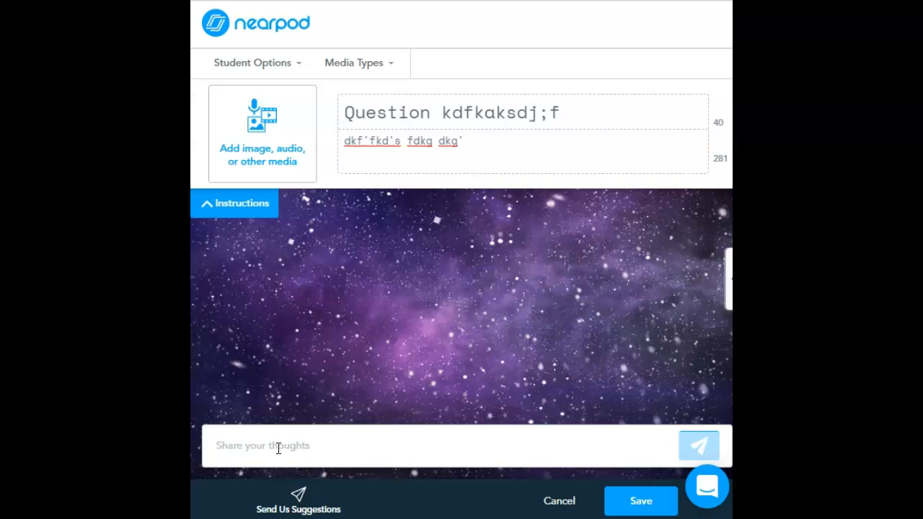
Save the Collaborate Board, and save and exit the lesson
{"action": "left_click", "coordinate": [295, 246]}
{"action": "left_click", "coordinate": [639, 501]}
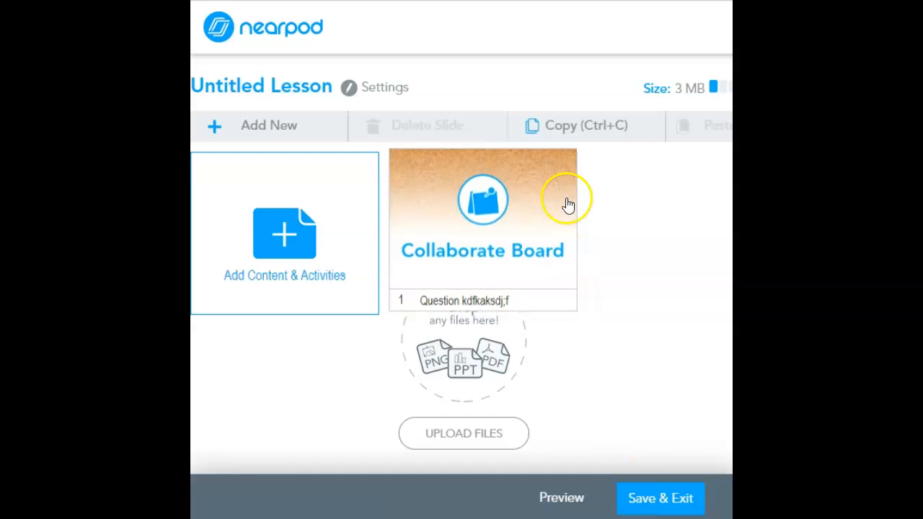
{"action": "left_click", "coordinate": [642, 502]}
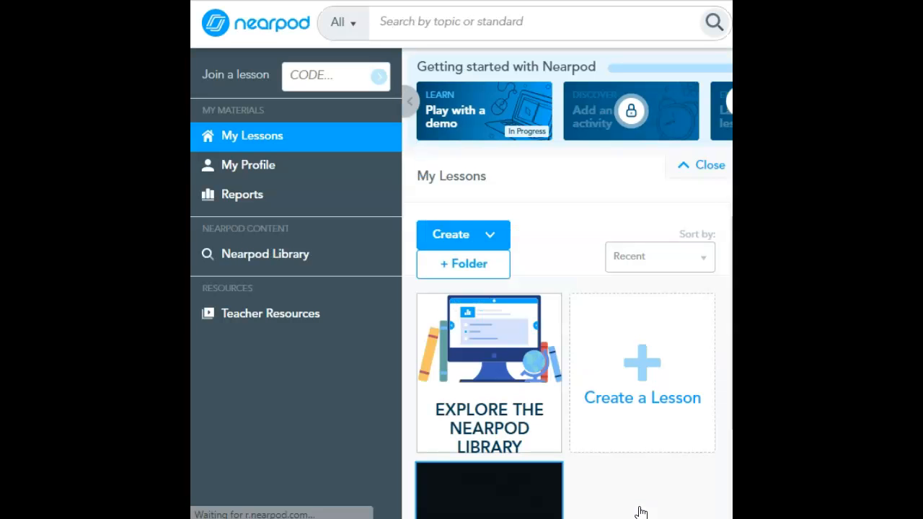
Launch the new Untitled Lesson in Live Participation mode and dismiss the join-code window
{"action": "scroll", "coordinate": [593, 359], "scroll_direction": "down", "scroll_amount": 2}
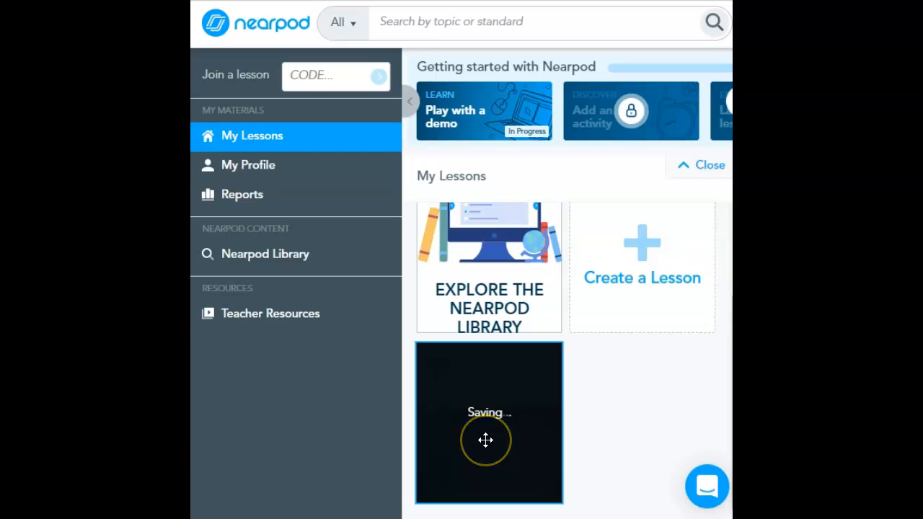
{"action": "left_click", "coordinate": [519, 427]}
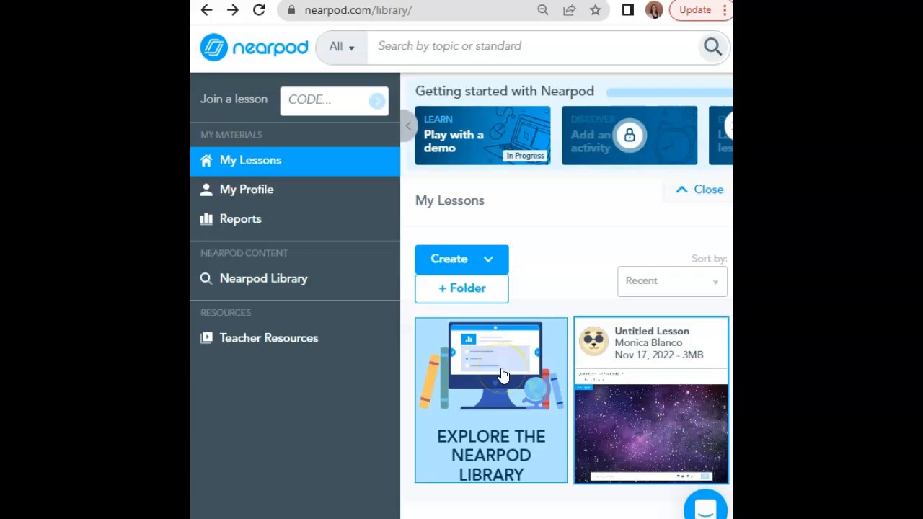
{"action": "mouse_move", "coordinate": [613, 406]}
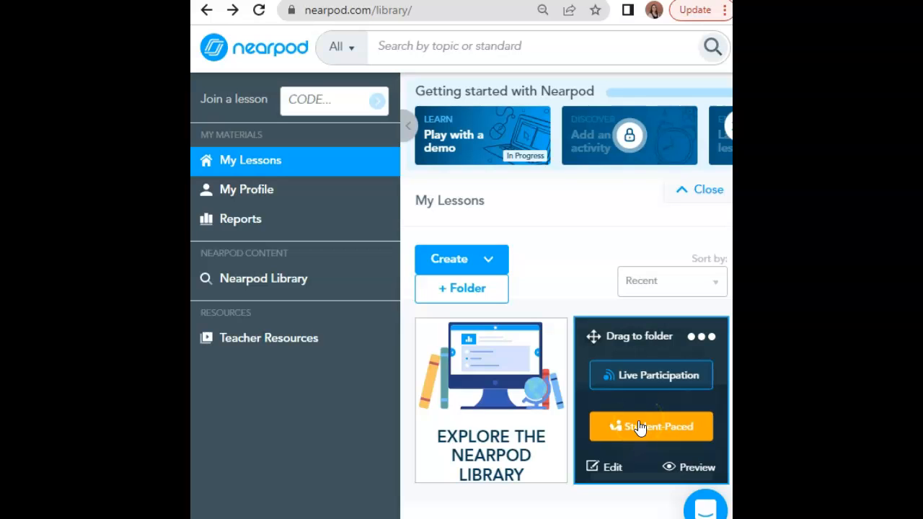
{"action": "left_click", "coordinate": [643, 381]}
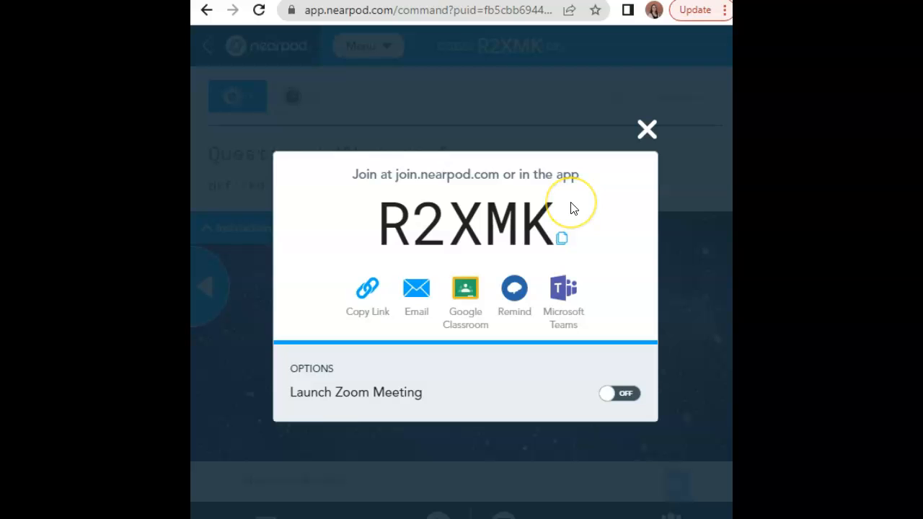
{"action": "left_click", "coordinate": [647, 133]}
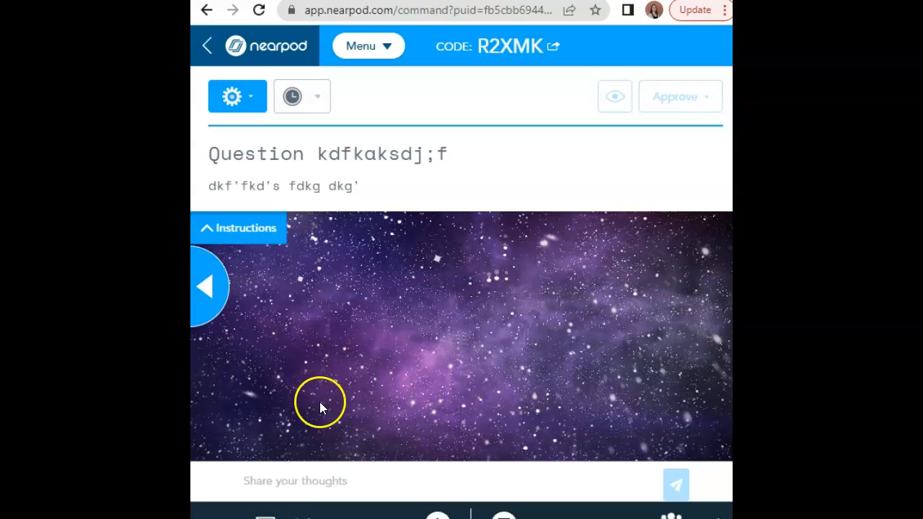
Post two replies on the live board: "jkdlfjalkdsja;fsdl" and "dkslfklsajf;djskla"
{"action": "left_click", "coordinate": [295, 478]}
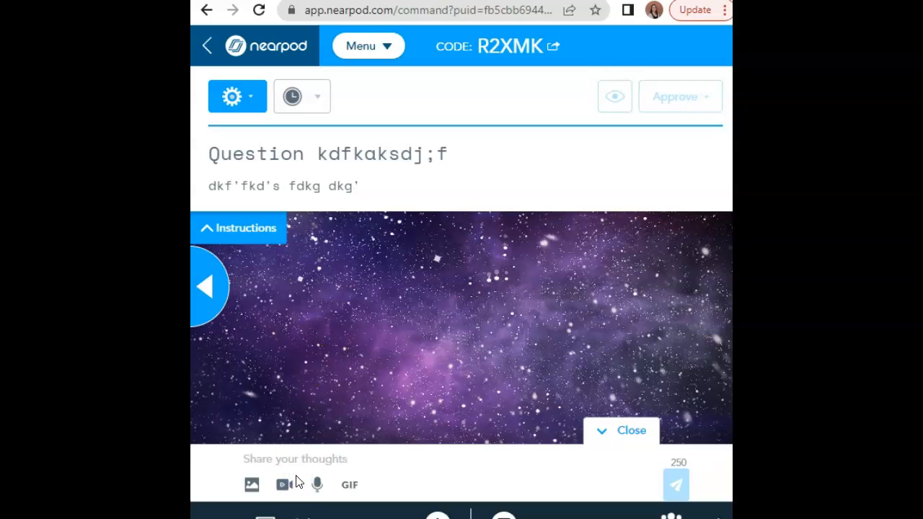
{"action": "type", "text": "jkdlfjalkdsja;fsdl"}
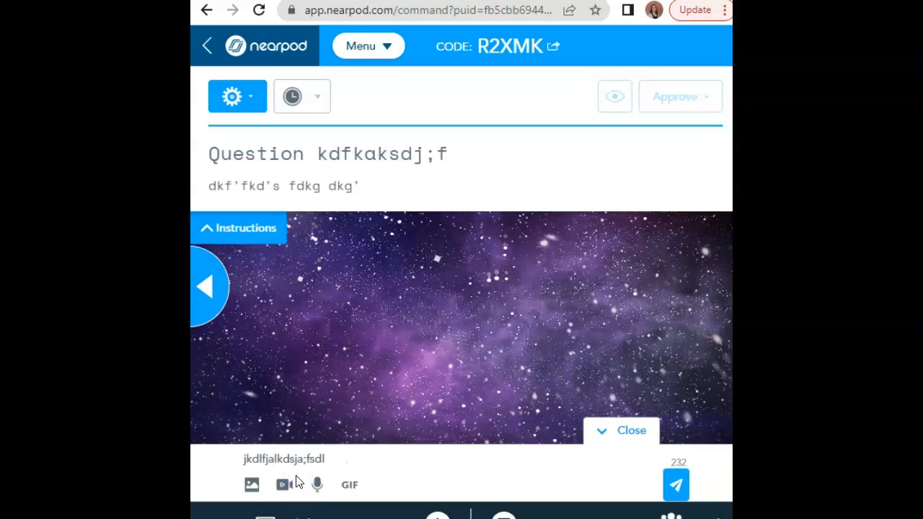
{"action": "key", "text": "Return"}
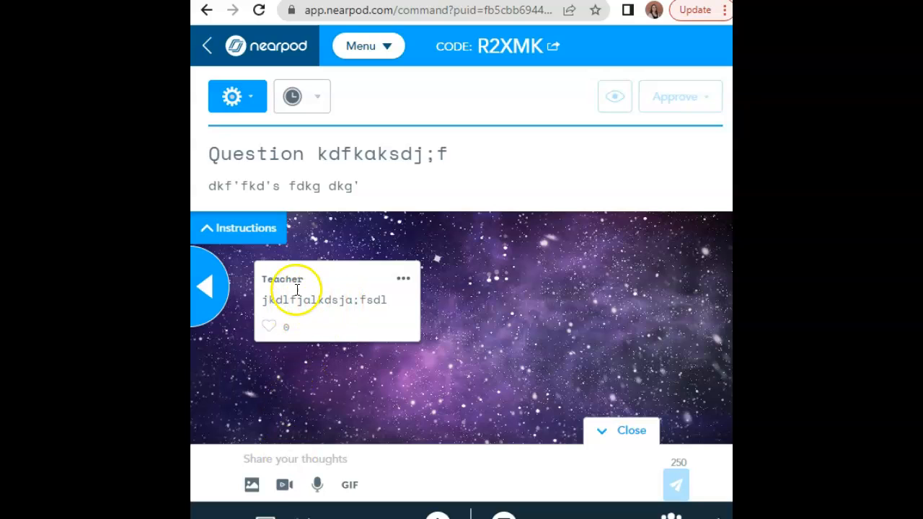
{"action": "left_click", "coordinate": [303, 457]}
{"action": "type", "text": "dkslfklsajf;djskla"}
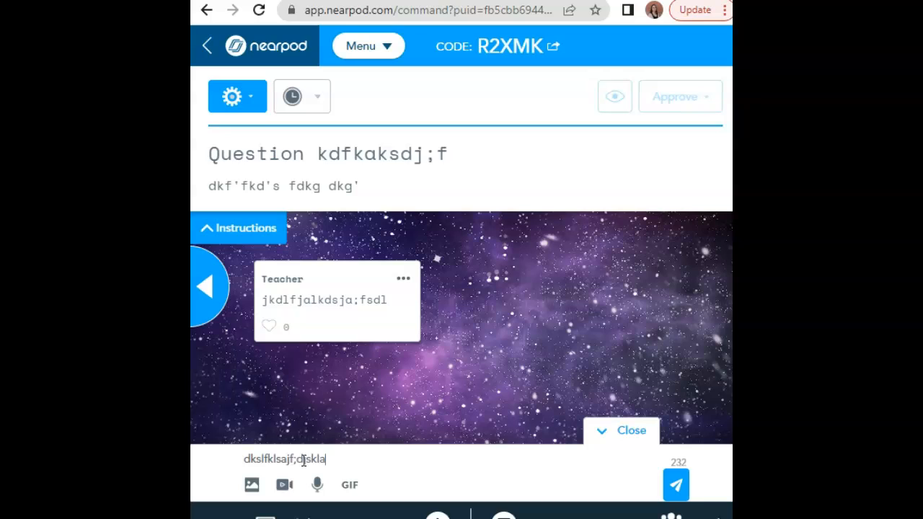
{"action": "key", "text": "Return"}
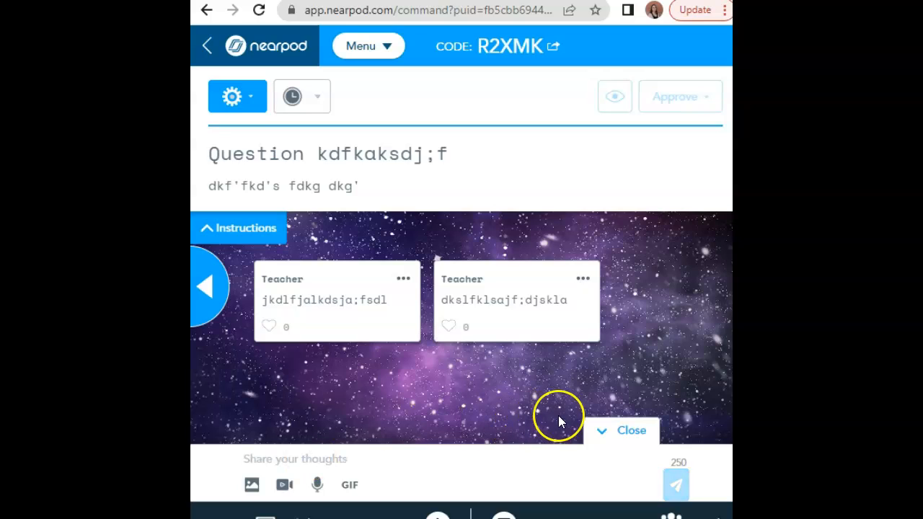
Like the first post on the board, "jkdlfjalkdsja;fsdl"
{"action": "left_click", "coordinate": [602, 427]}
{"action": "left_click", "coordinate": [510, 491]}
{"action": "left_click", "coordinate": [268, 325]}
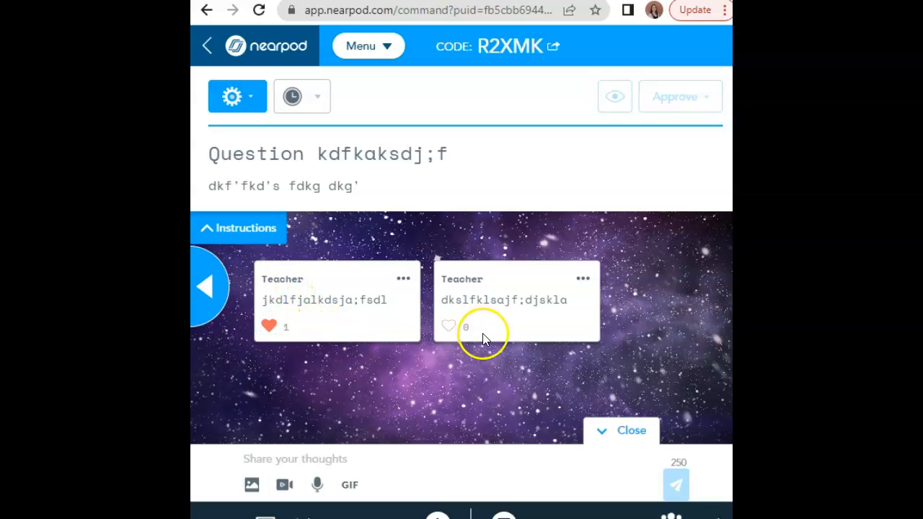